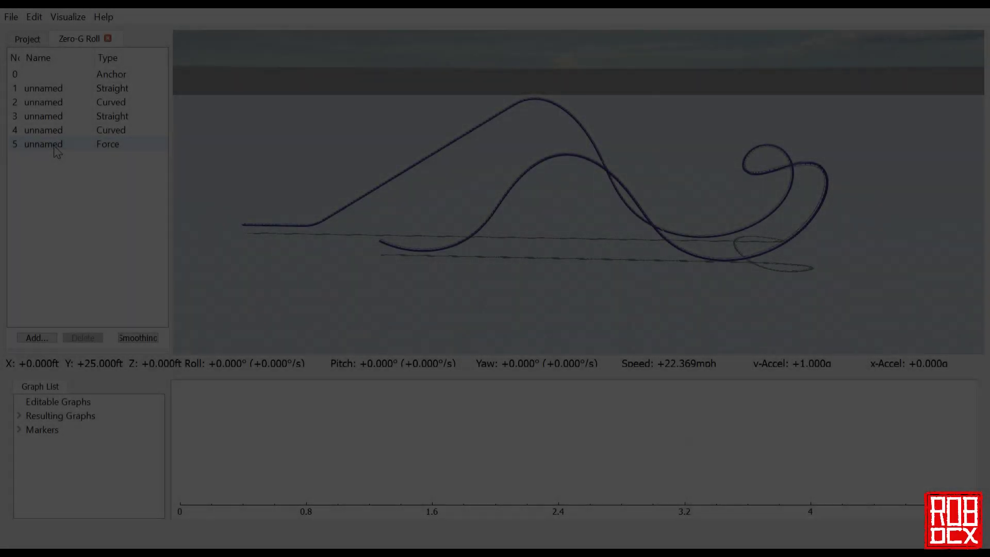
# Bring up the force section's final graph stretch and hide its Lateral Force graph
pyautogui.scroll(-17, 384, 464)
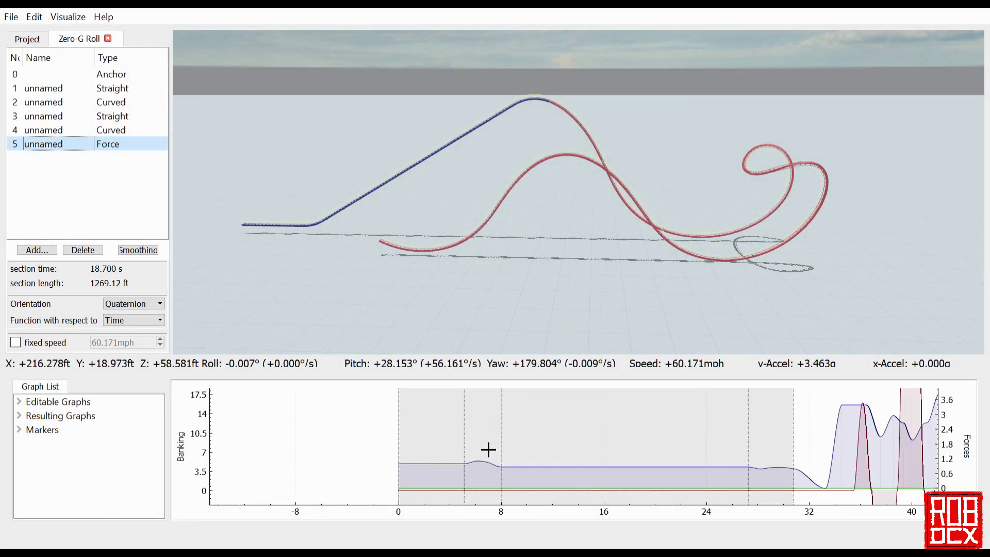
pyautogui.scroll(4, 772, 466)
pyautogui.scroll(2, 772, 466)
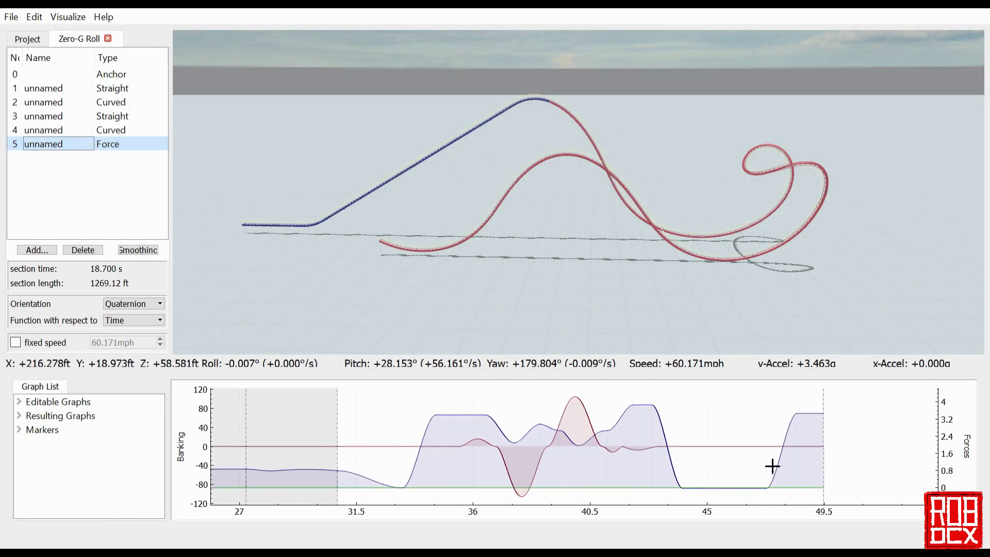
pyautogui.click(739, 487)
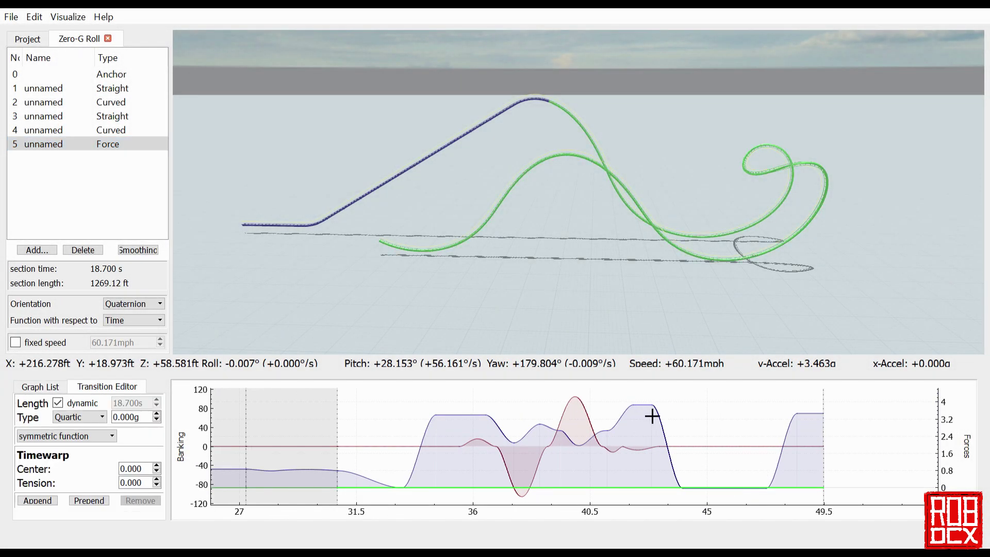
pyautogui.click(52, 387)
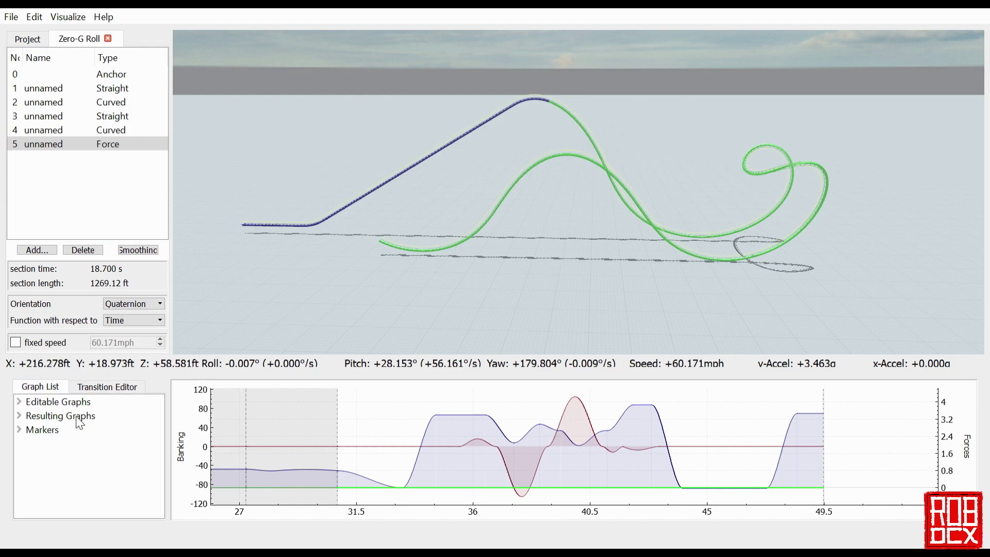
pyautogui.click(19, 402)
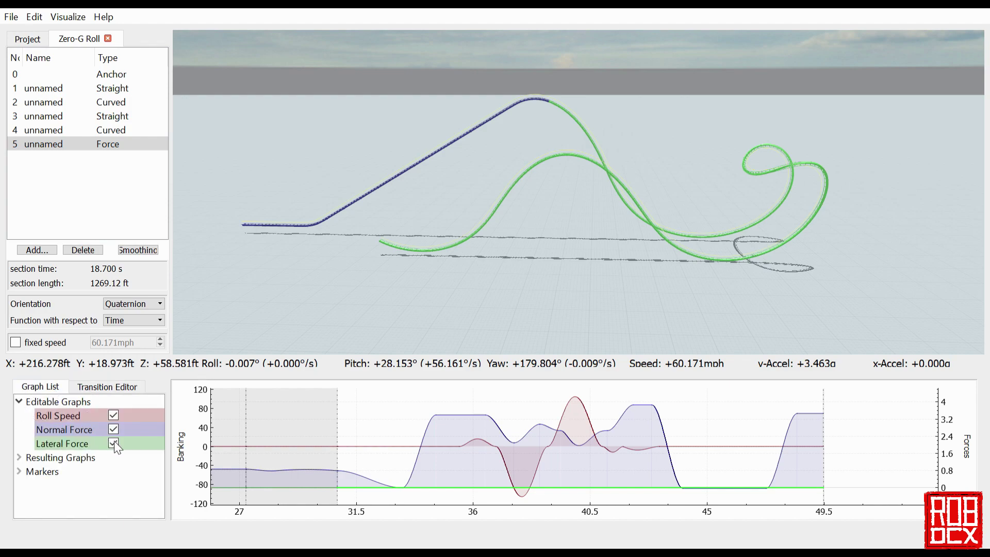
pyautogui.click(113, 443)
# Shorten the last high normal-force plateau before the drop to 0.6 s and the low-force stretch after it to 3 s
pyautogui.click(660, 415)
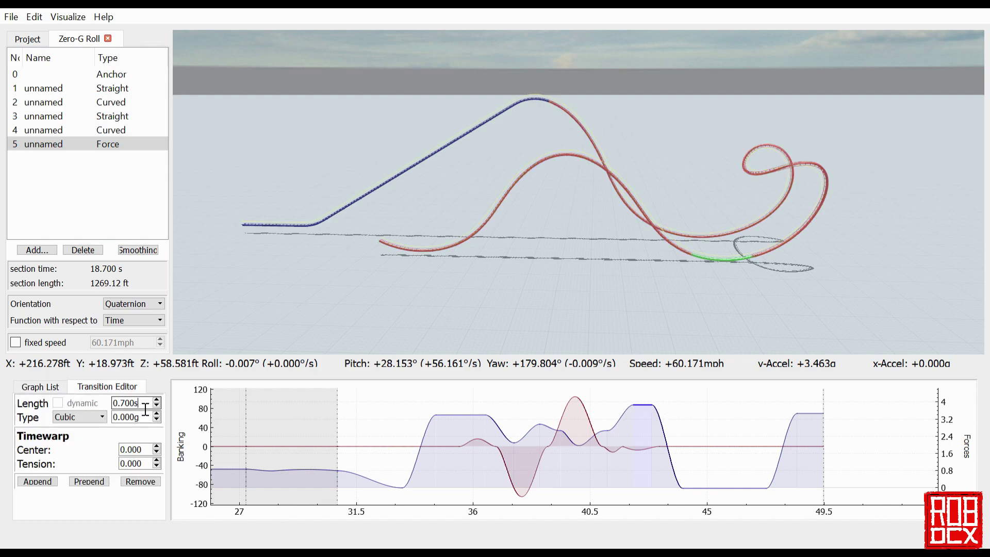
pyautogui.press('Down')
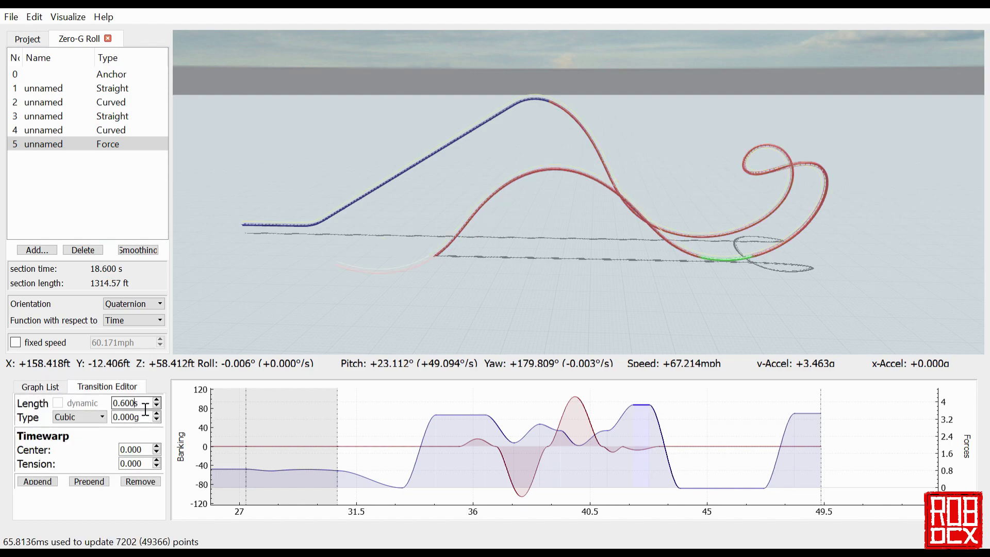
pyautogui.click(741, 493)
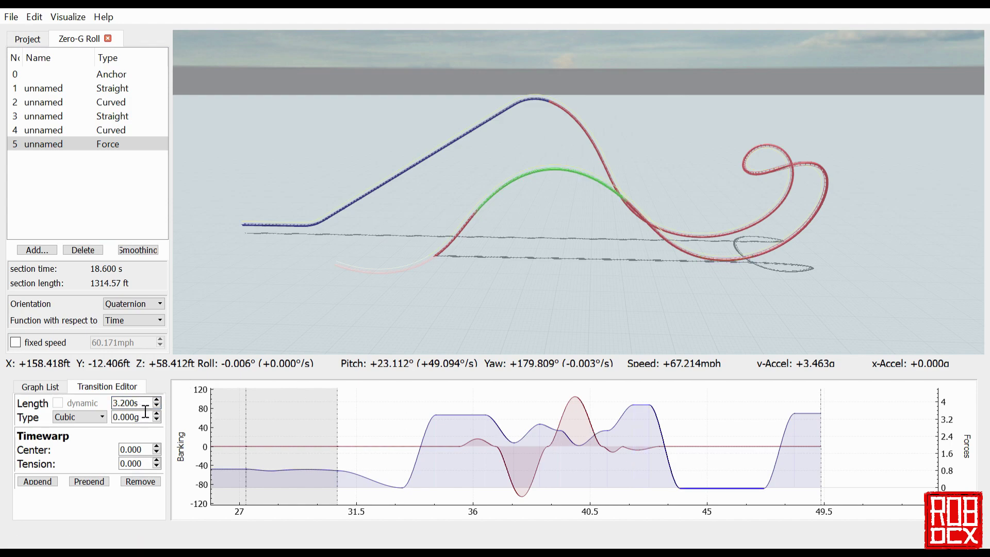
pyautogui.press('Down')
pyautogui.press('Down')
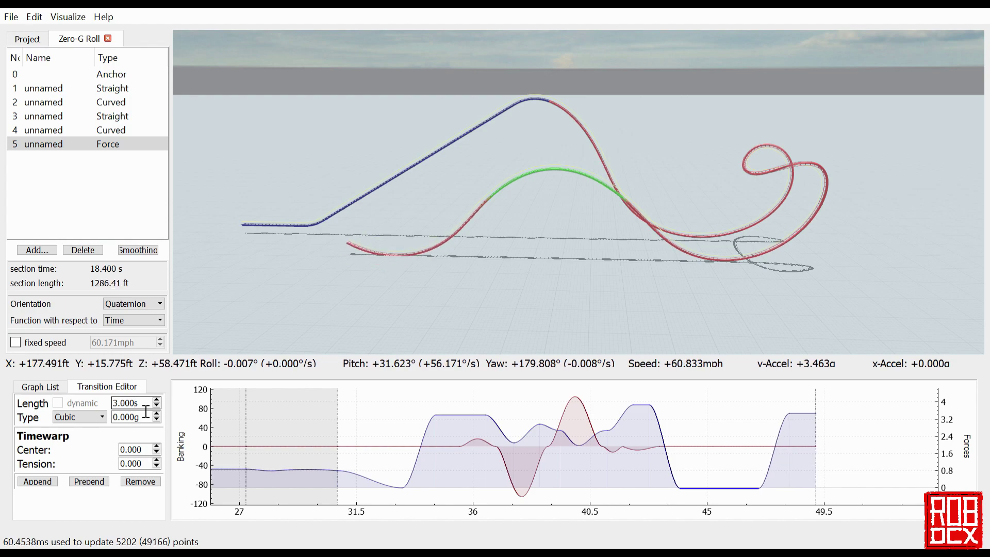
pyautogui.click(673, 448)
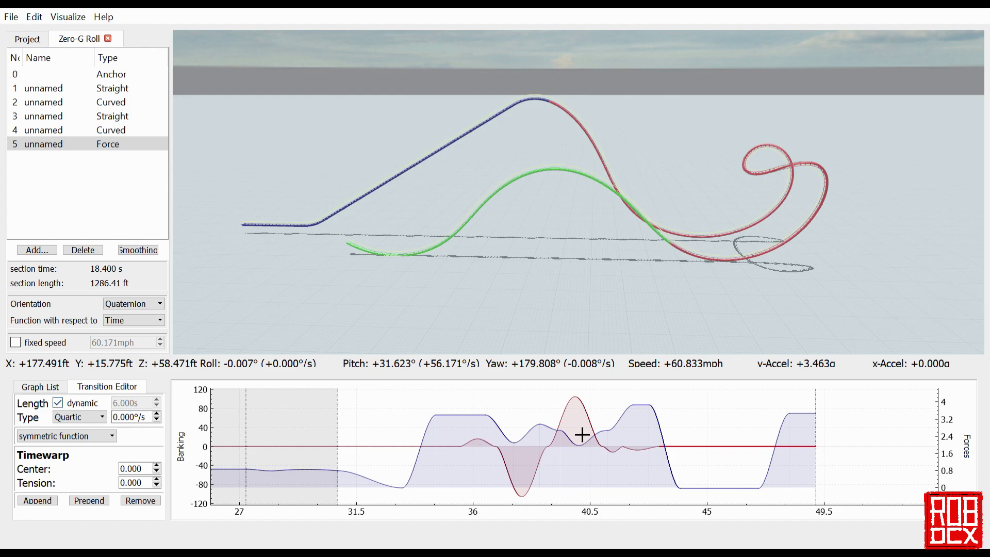
pyautogui.click(650, 418)
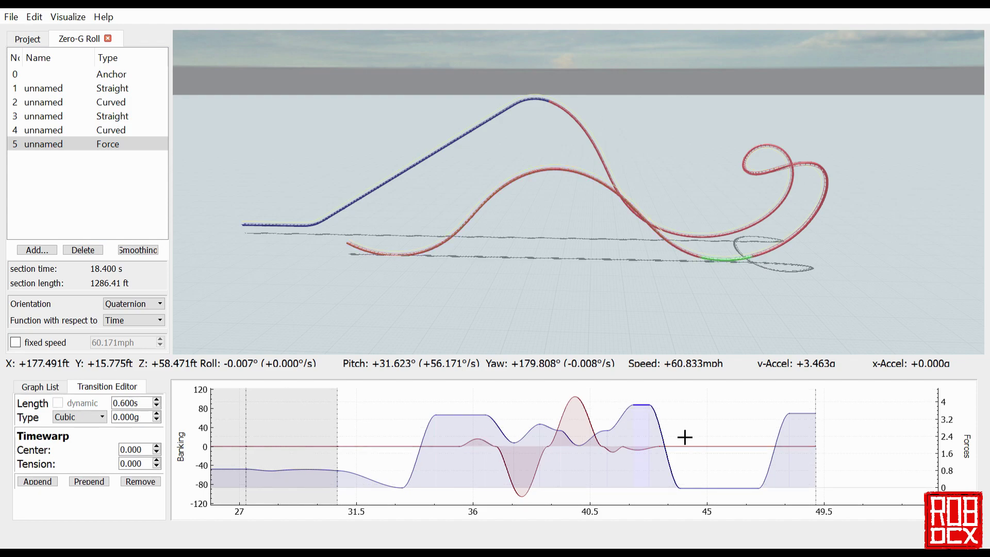
pyautogui.click(670, 435)
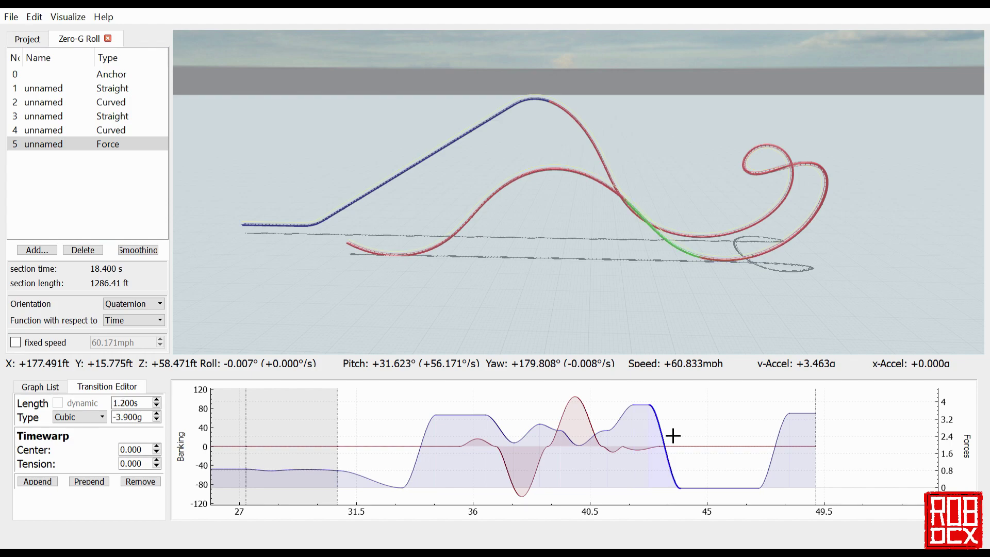
pyautogui.click(732, 497)
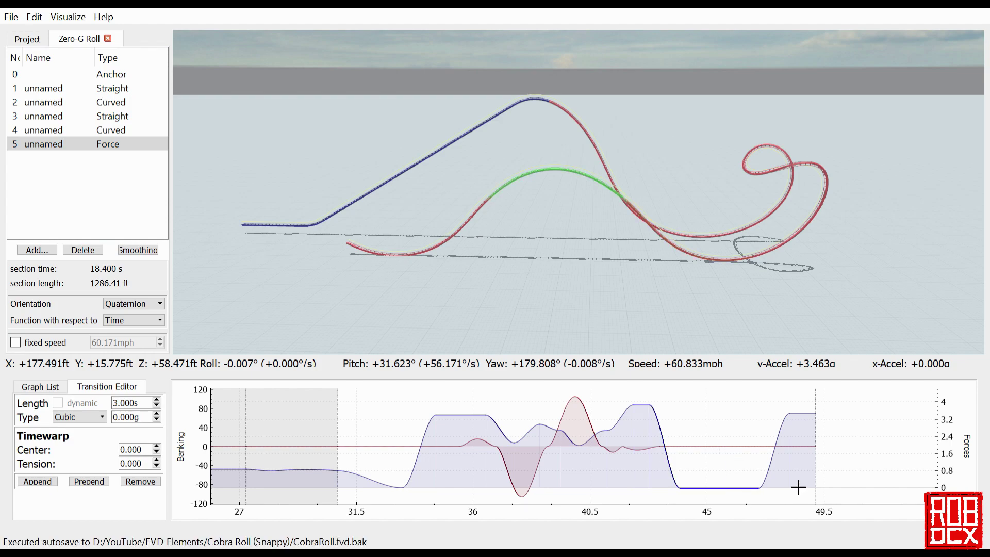
pyautogui.click(792, 446)
pyautogui.click(811, 415)
# Turn off dynamic length on the final roll-speed transition and shorten it to 0.3 s
pyautogui.click(747, 454)
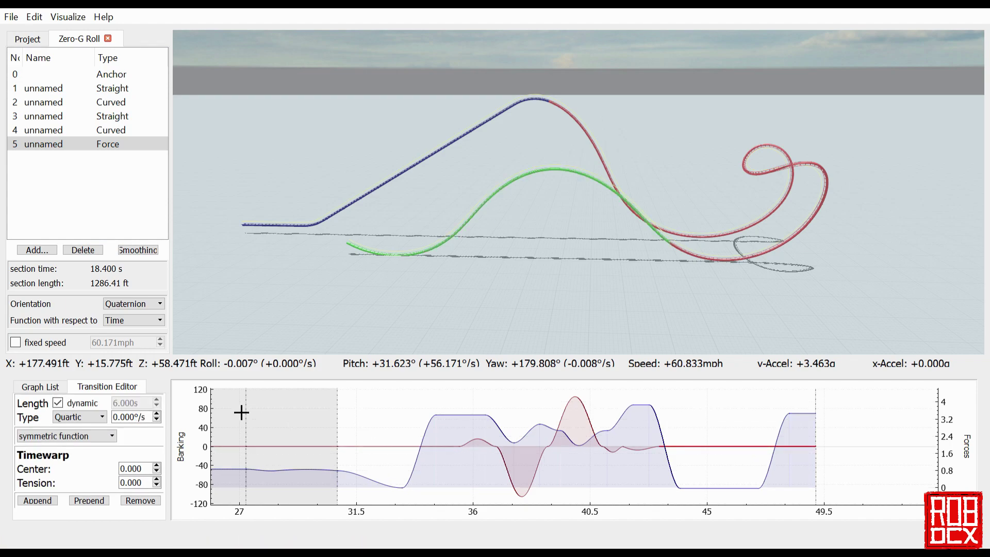
pyautogui.click(58, 403)
pyautogui.scroll(-8, 147, 413)
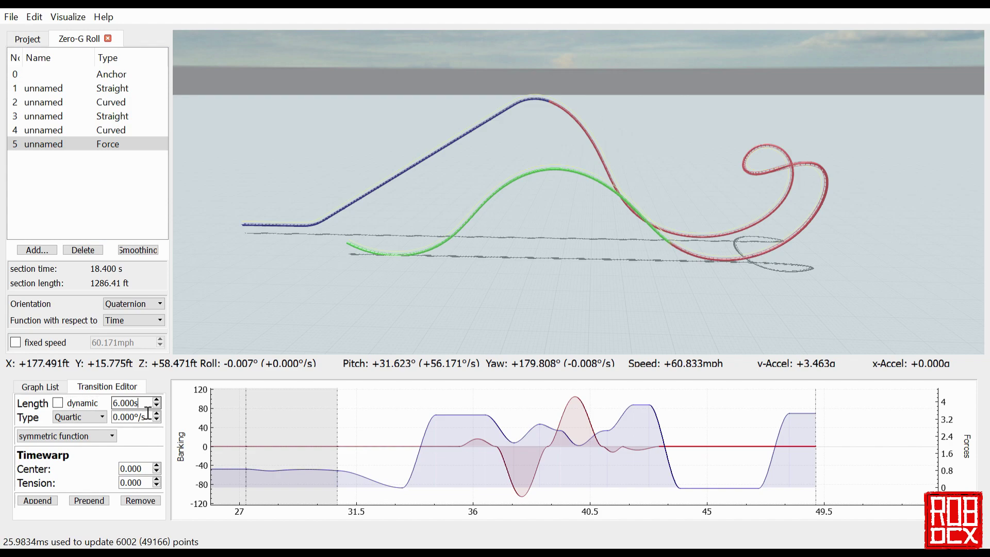
pyautogui.scroll(-14, 147, 412)
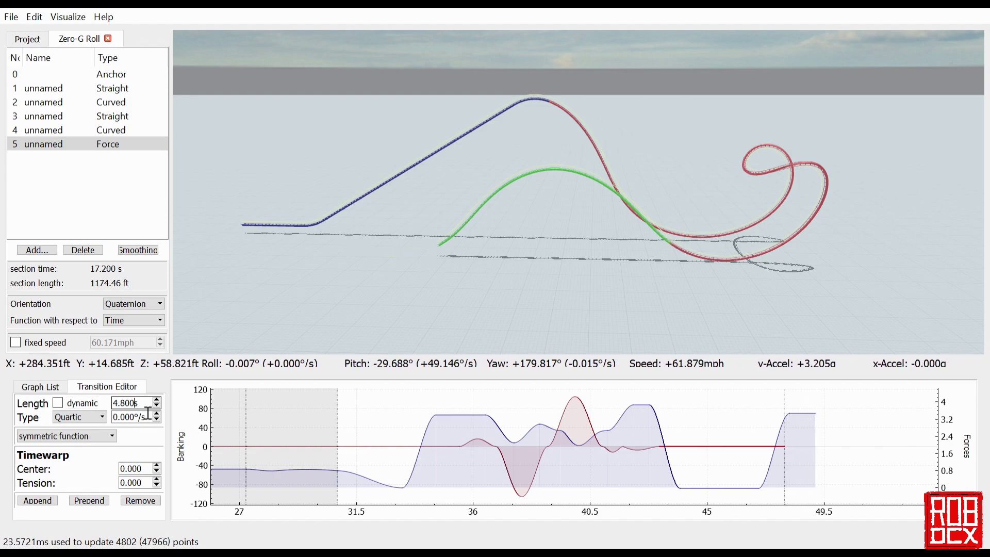
pyautogui.scroll(-14, 148, 413)
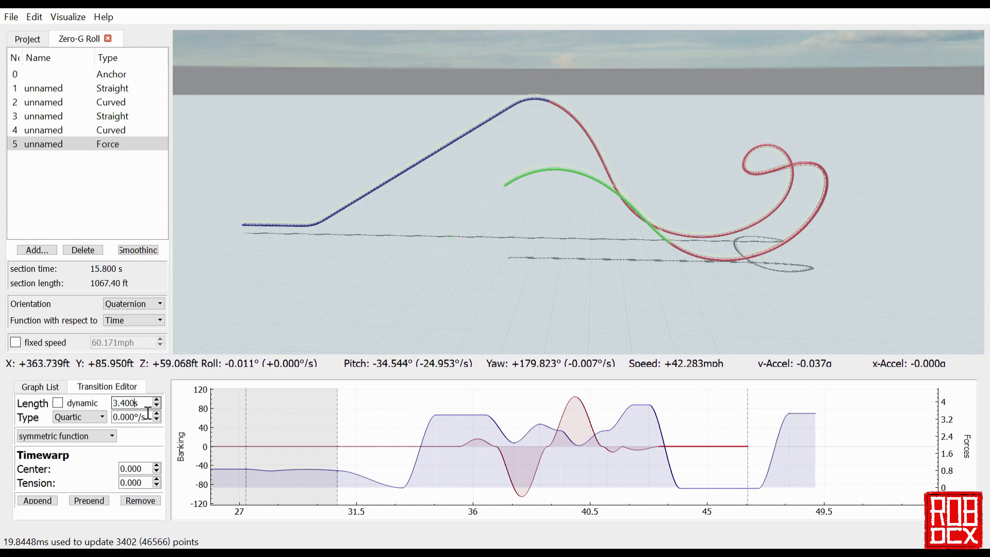
pyautogui.scroll(-13, 148, 413)
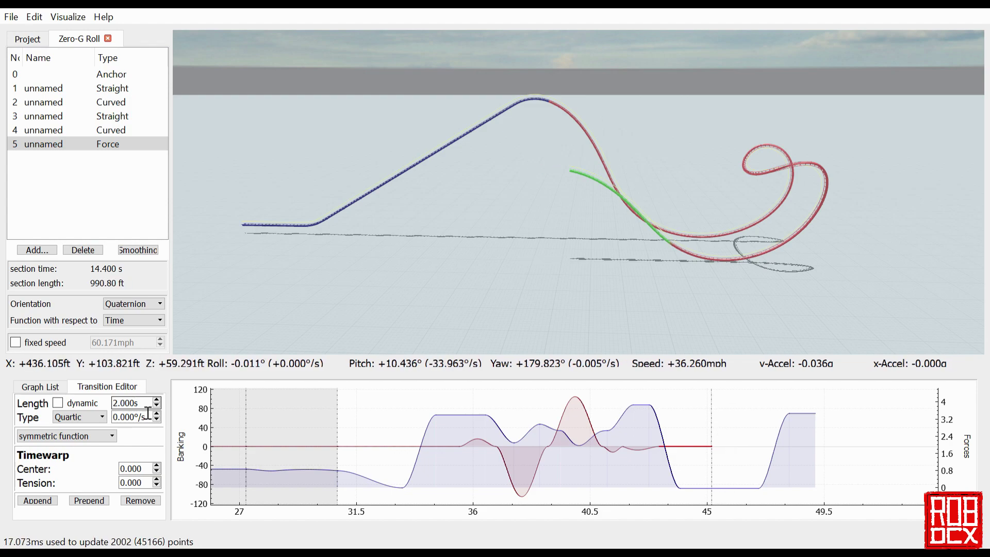
pyautogui.scroll(-5, 147, 412)
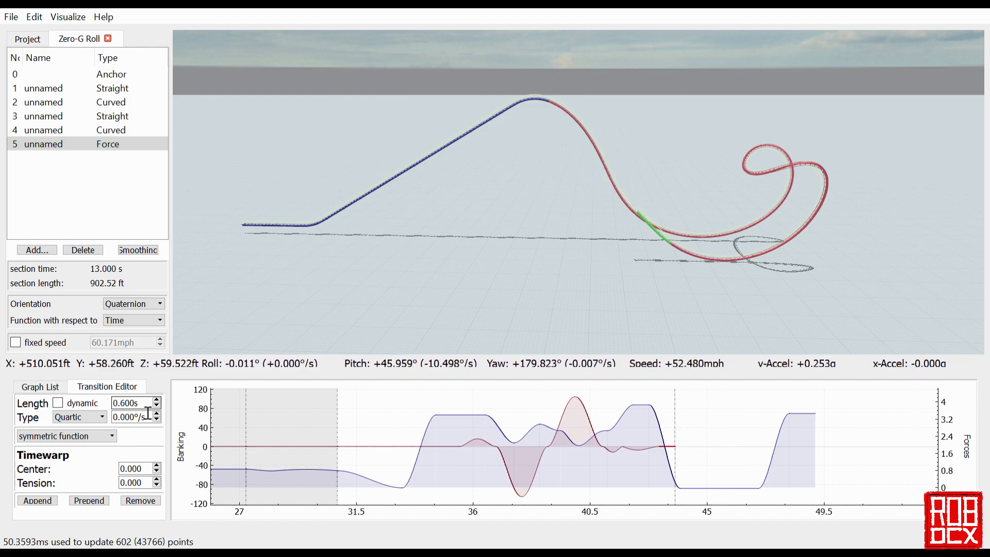
pyautogui.scroll(-3, 147, 413)
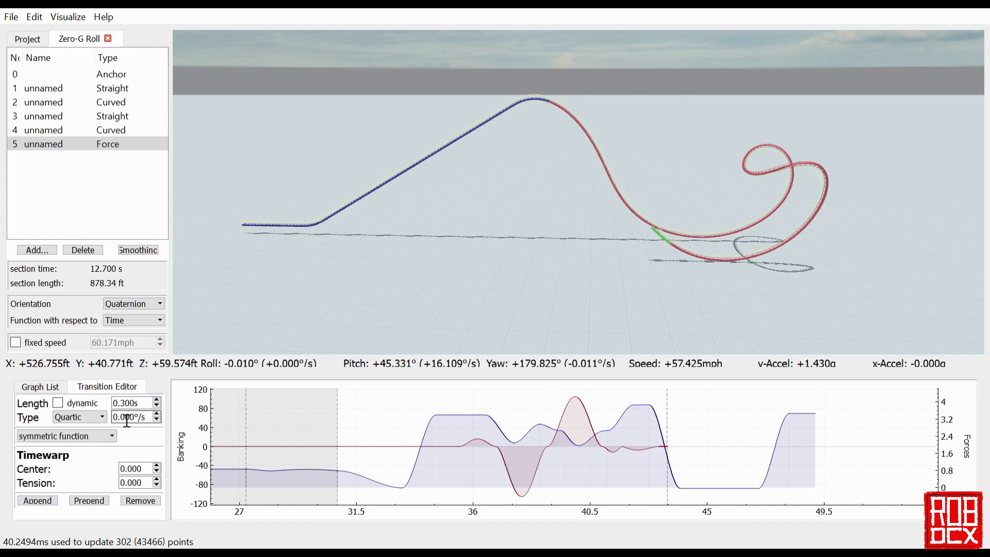
# Append a 4 s roll-speed transition across the low-force stretch, and append another one with dynamic length after it
pyautogui.click(41, 501)
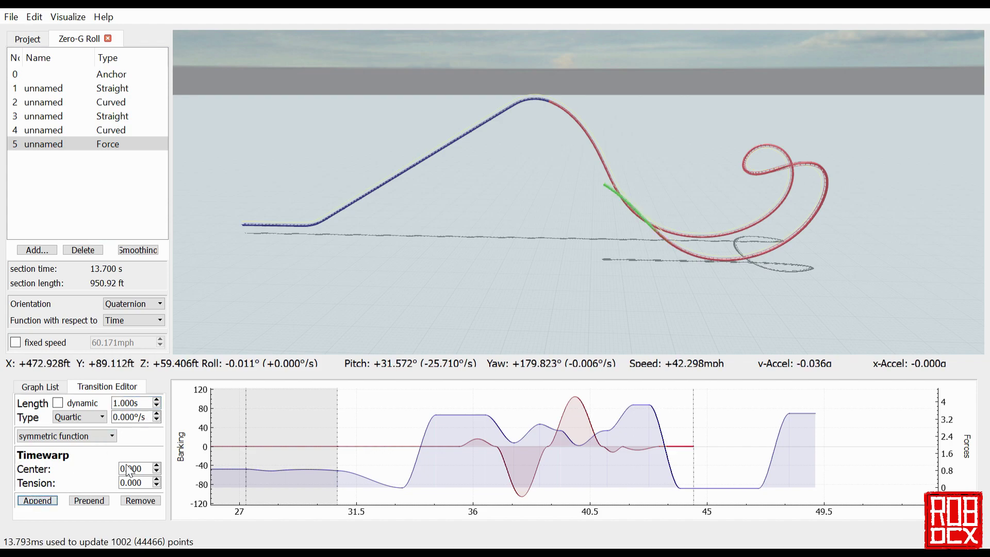
pyautogui.click(144, 403)
pyautogui.scroll(14, 144, 403)
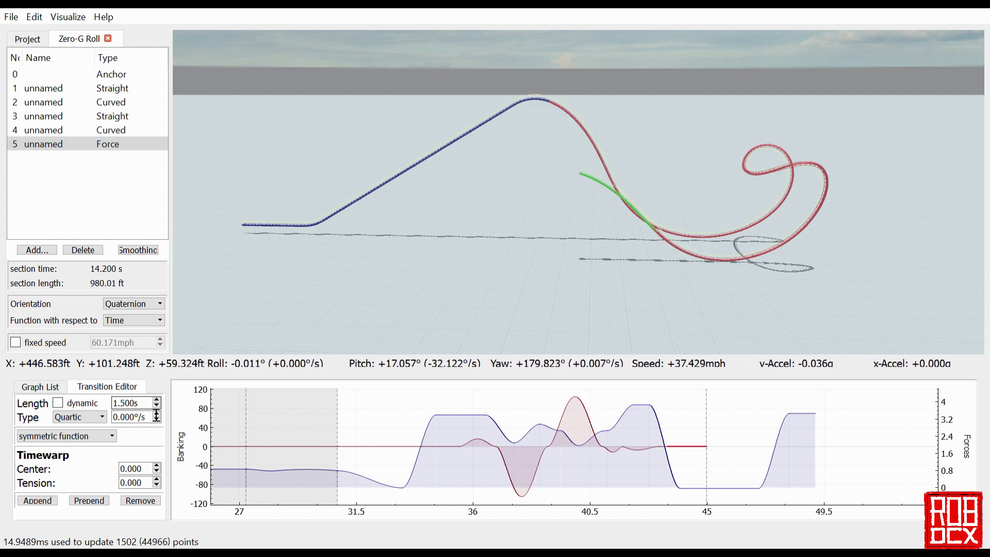
pyautogui.scroll(13, 156, 416)
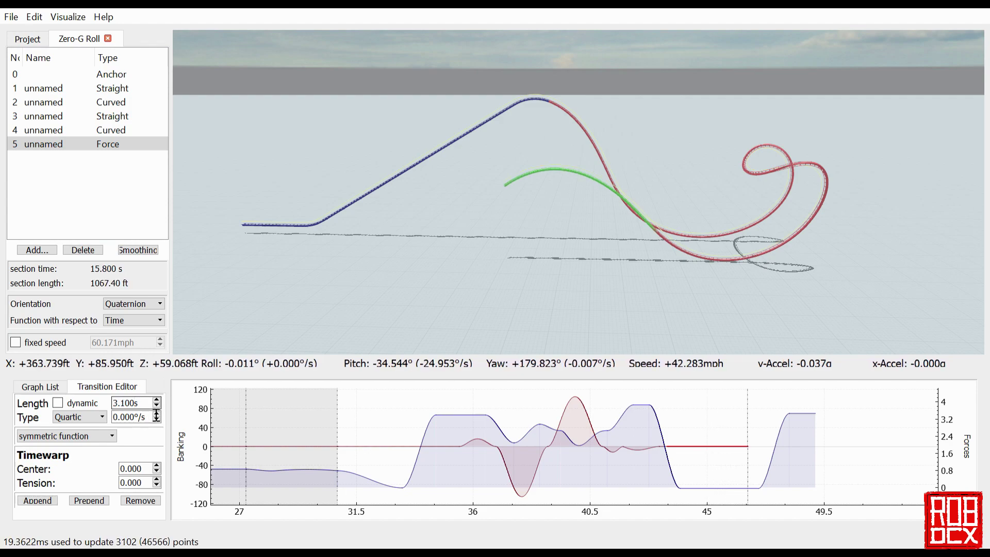
pyautogui.scroll(2, 157, 416)
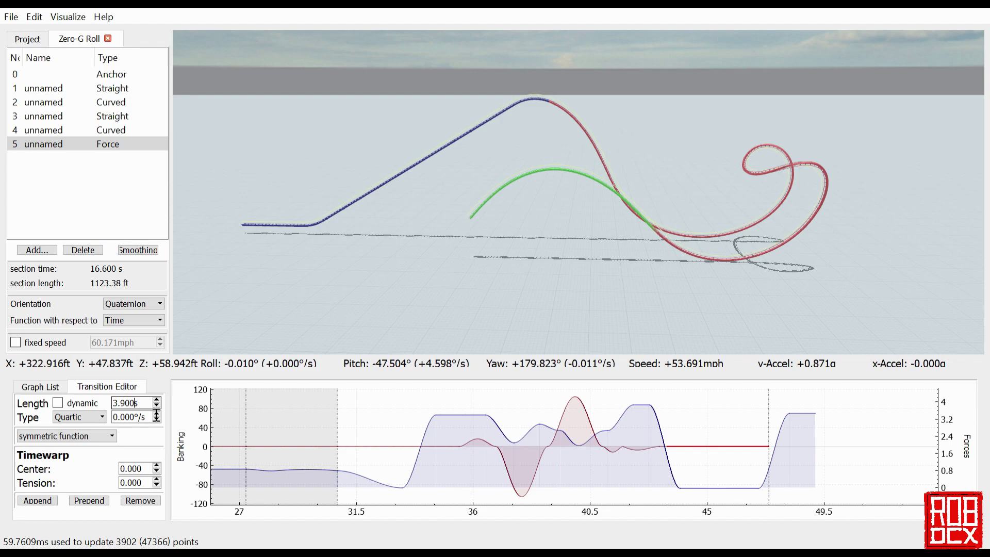
pyautogui.scroll(1, 157, 416)
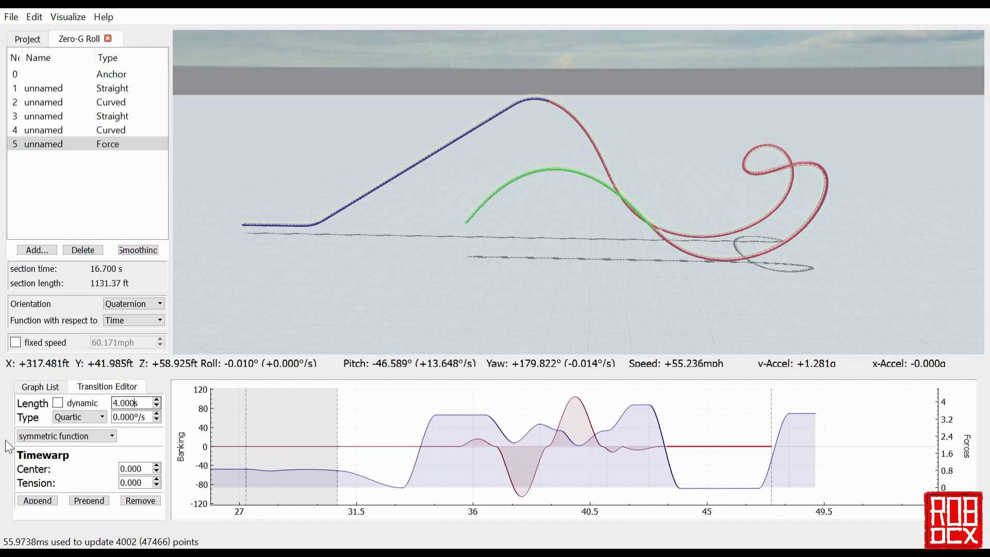
pyautogui.click(52, 501)
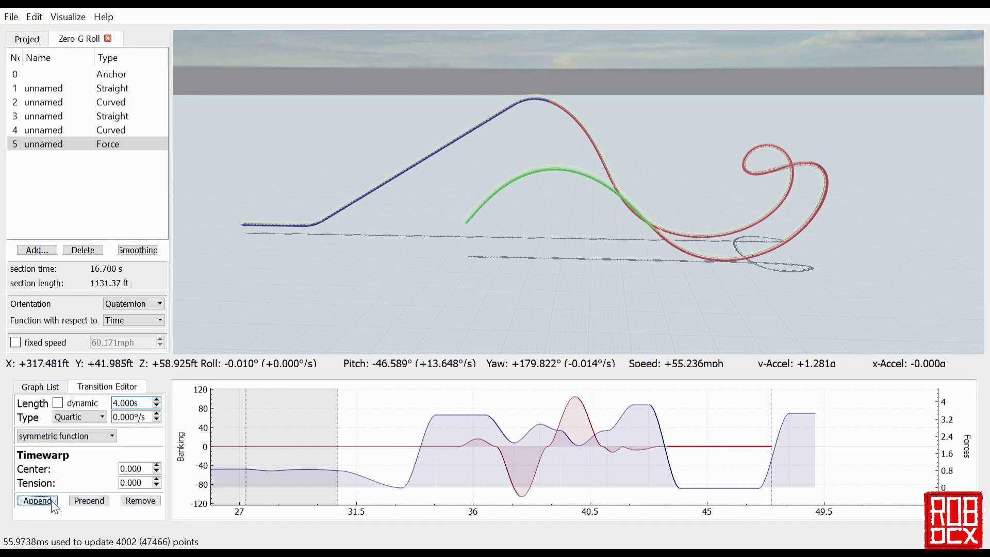
pyautogui.click(58, 405)
# Try a roll-speed change of 360°/s on the 4 s quartic transition and settle on 180°/s
pyautogui.click(726, 454)
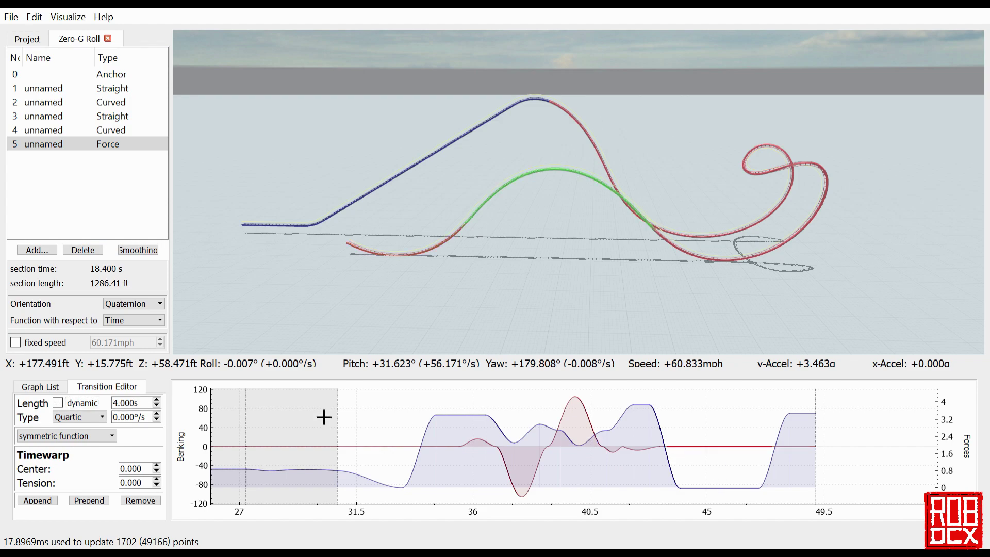
pyautogui.doubleClick(132, 416)
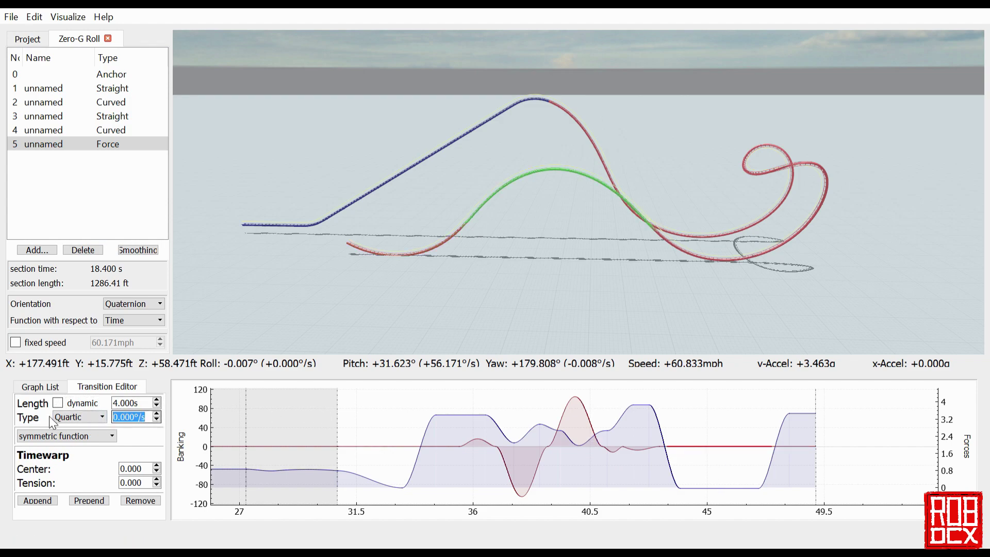
pyautogui.write('360')
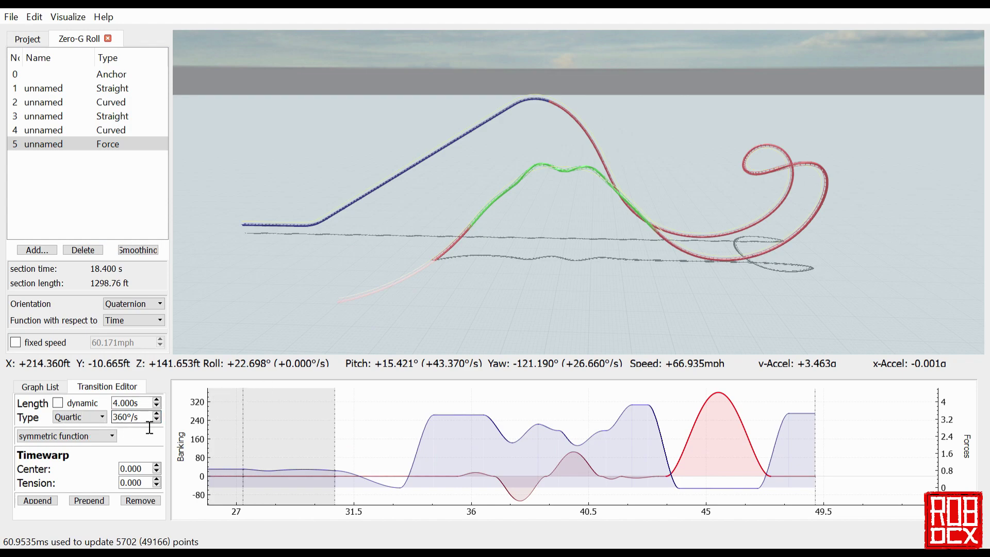
pyautogui.moveTo(136, 427); pyautogui.dragTo(56, 414)
pyautogui.write('1')
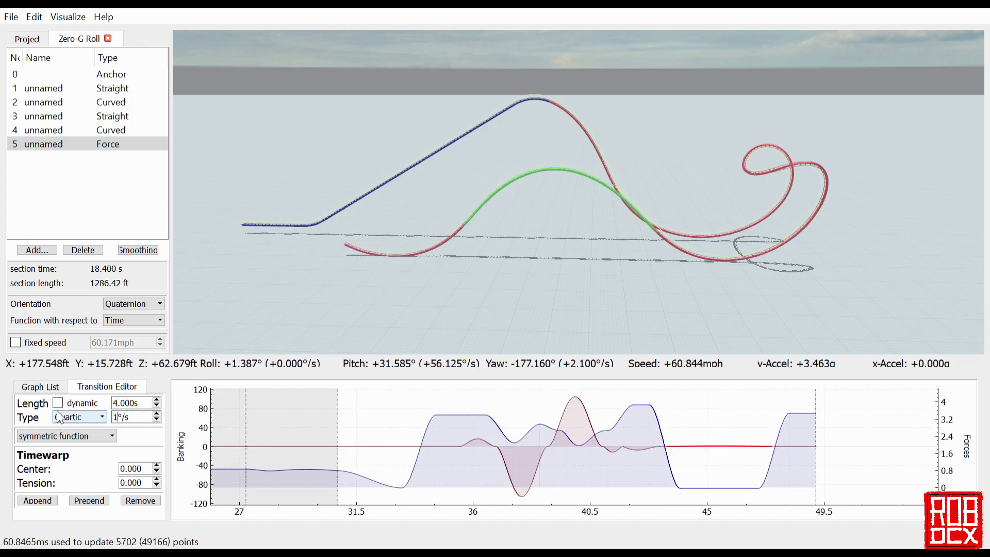
pyautogui.write('80')
pyautogui.press('Return')
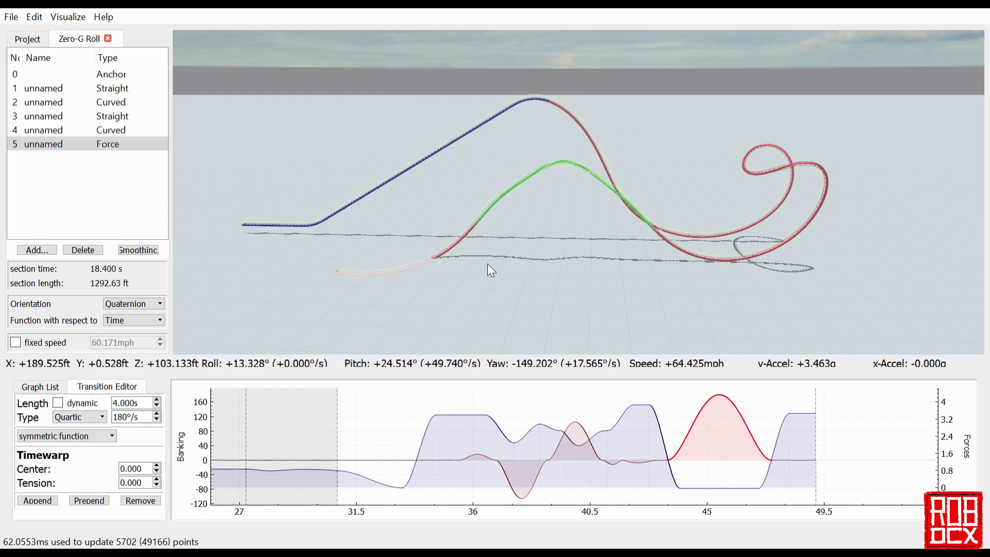
# Check the new roll from the rider's viewpoint and return to the free camera view
pyautogui.press('r')
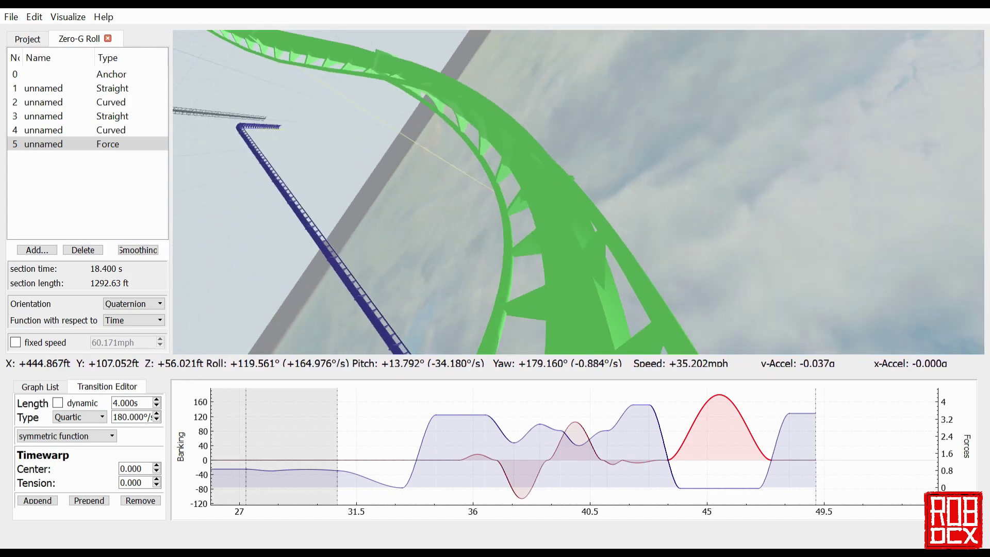
pyautogui.press('r')
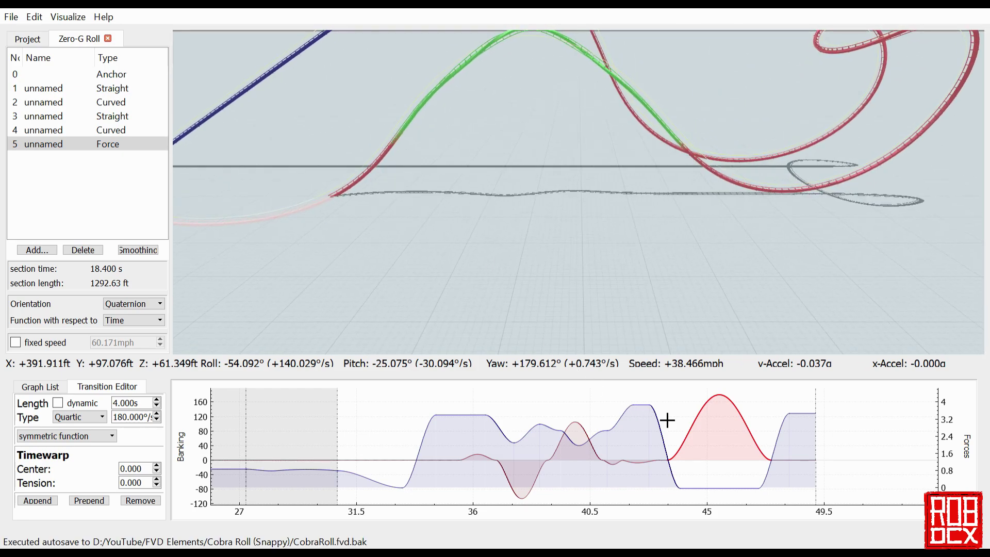
# Shorten the high normal-force plateau before the roll to 0.5 s
pyautogui.click(649, 413)
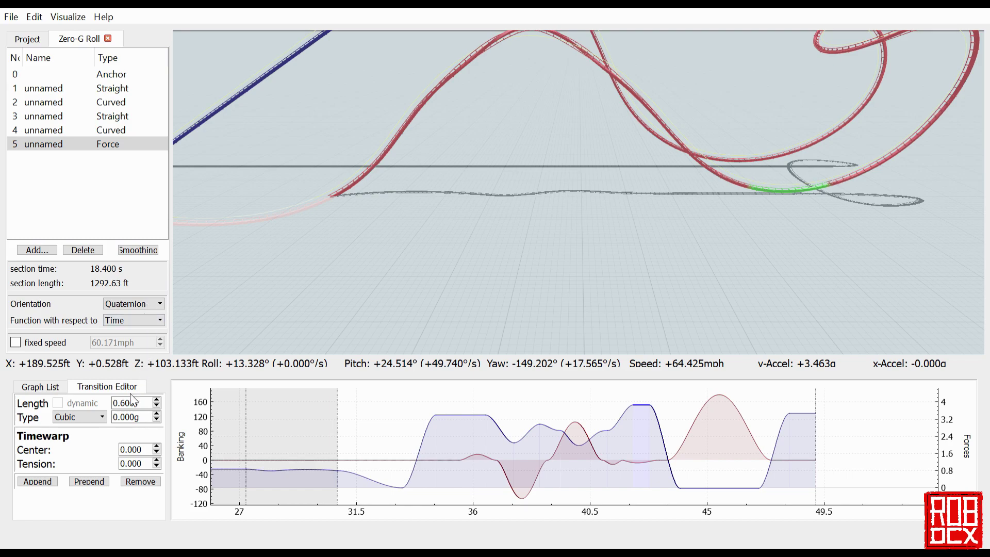
pyautogui.scroll(-1, 143, 406)
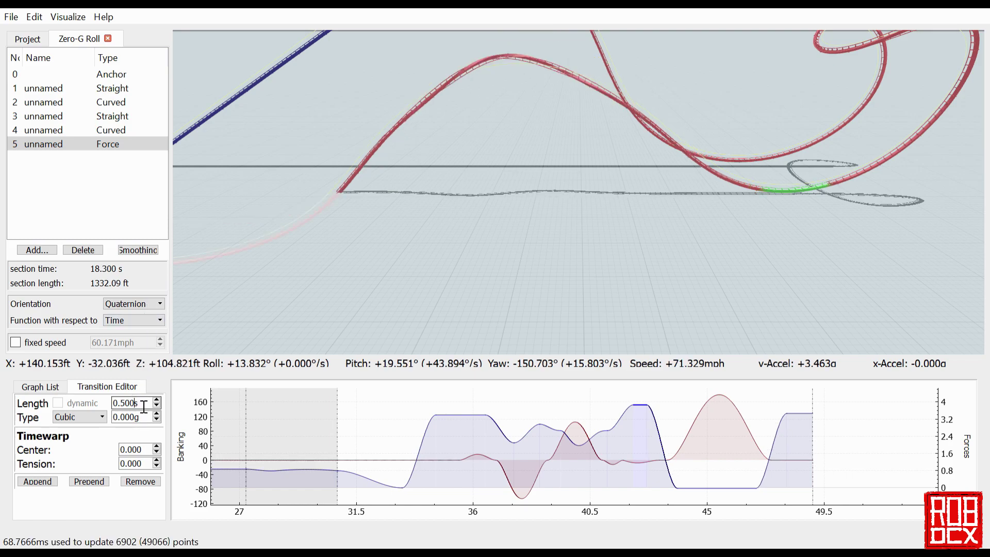
# Shorten the flat quartic roll-speed transition just before the zero-g roll to 0.1 s
pyautogui.scroll(1, 144, 407)
pyautogui.scroll(-1, 144, 407)
pyautogui.click(641, 462)
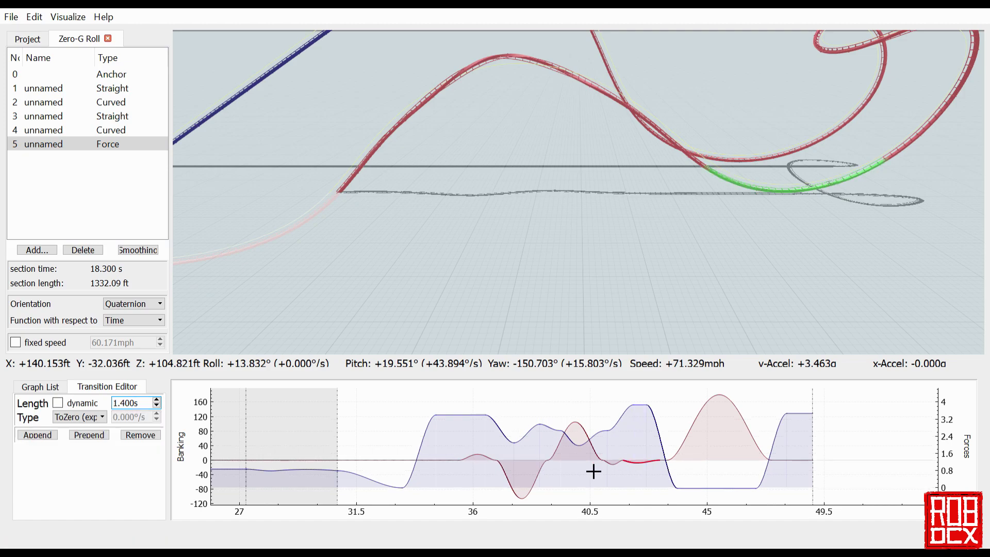
pyautogui.scroll(3, 660, 465)
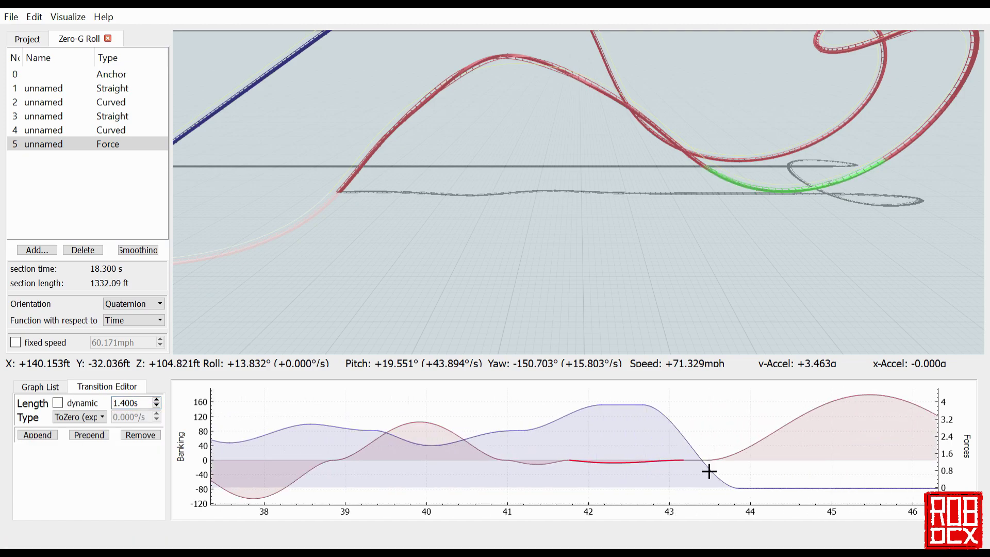
pyautogui.click(709, 471)
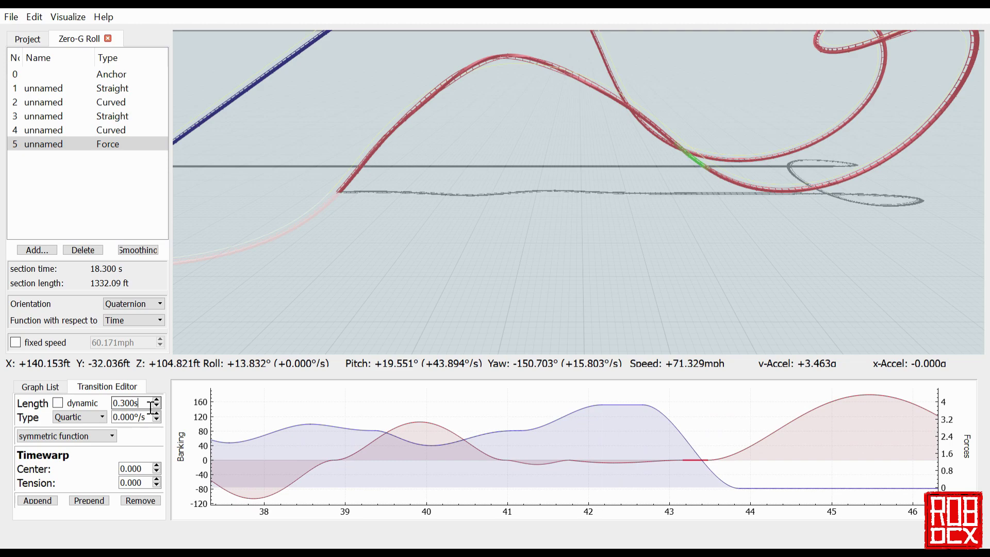
pyautogui.scroll(-2, 150, 408)
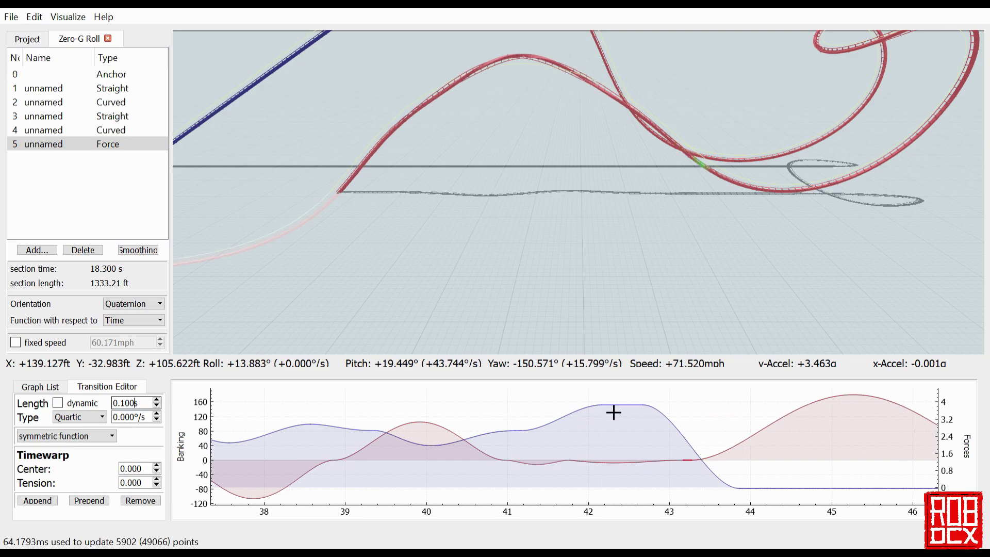
# Shorten the low normal-force plateau beneath the roll to 2.6 s
pyautogui.scroll(-3, 813, 454)
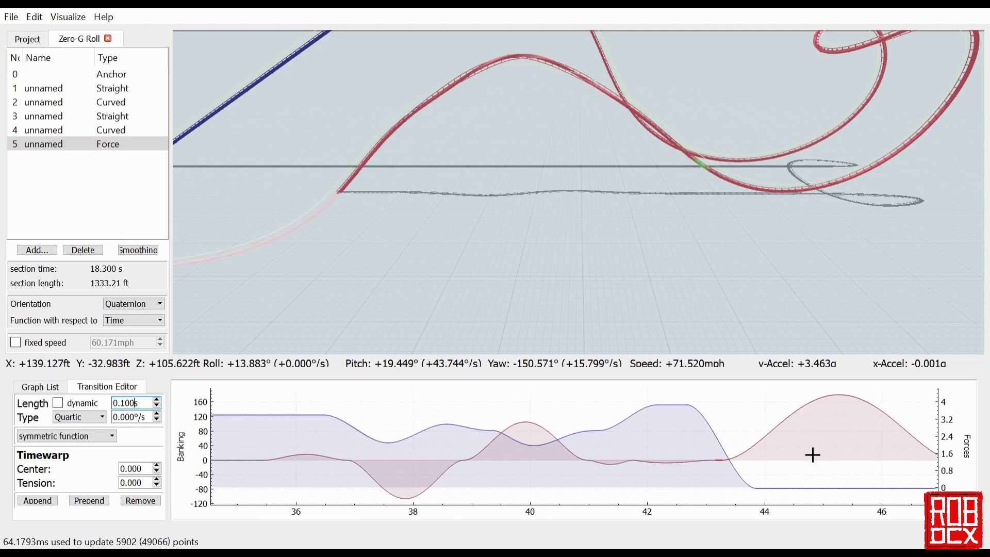
pyautogui.click(818, 491)
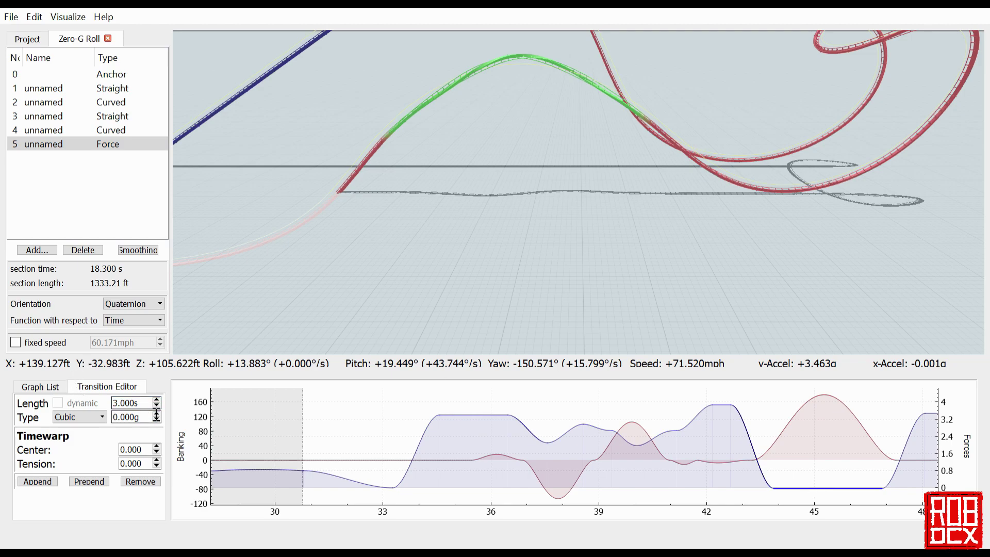
pyautogui.scroll(-4, 156, 414)
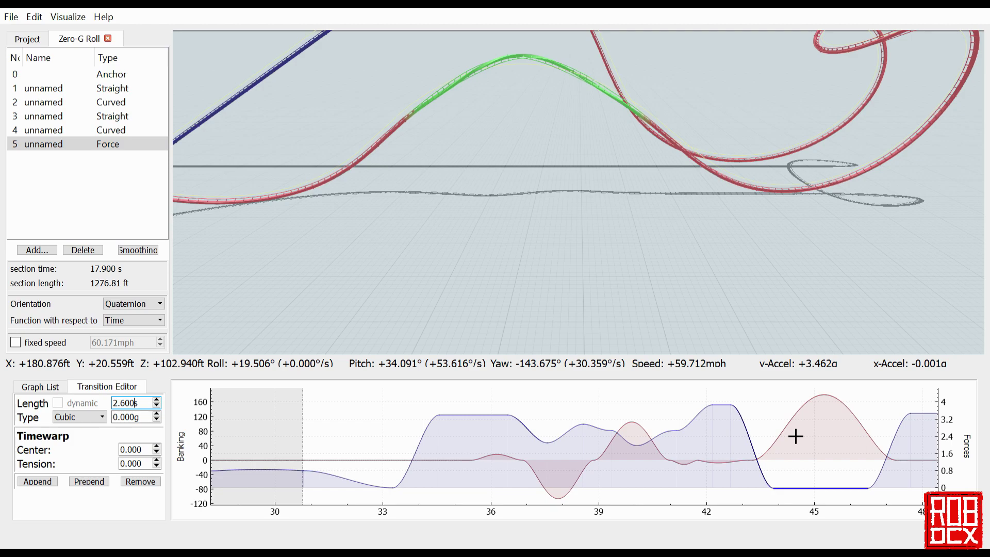
# Remove the 0.1 s flat roll-speed transition between the ToZero transition and the 4 s roll
pyautogui.click(759, 472)
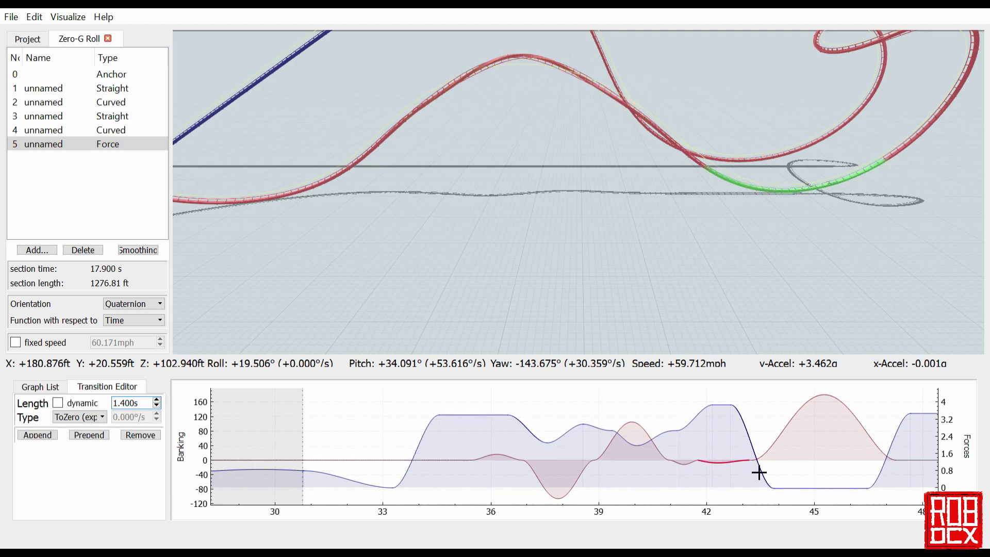
pyautogui.scroll(3, 753, 477)
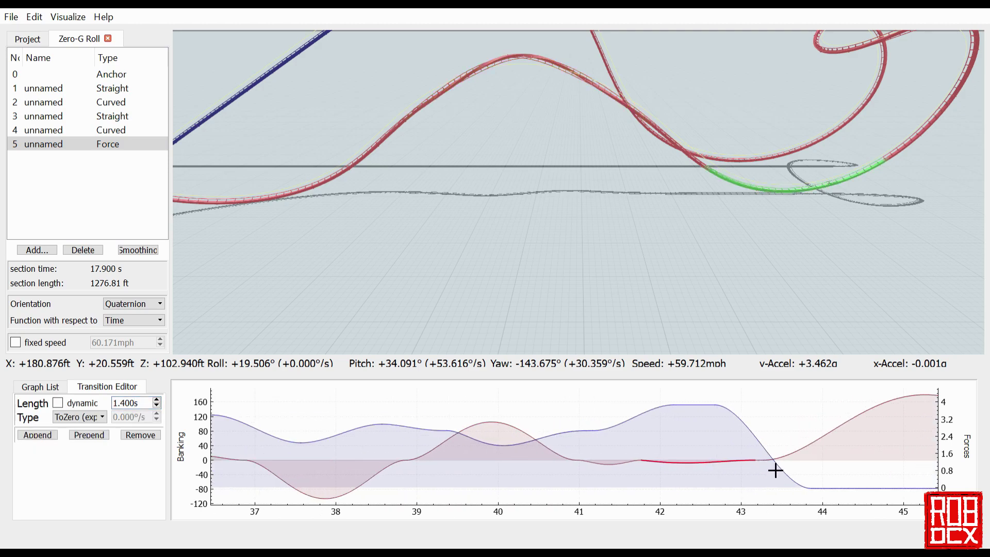
pyautogui.click(775, 468)
pyautogui.scroll(3, 769, 478)
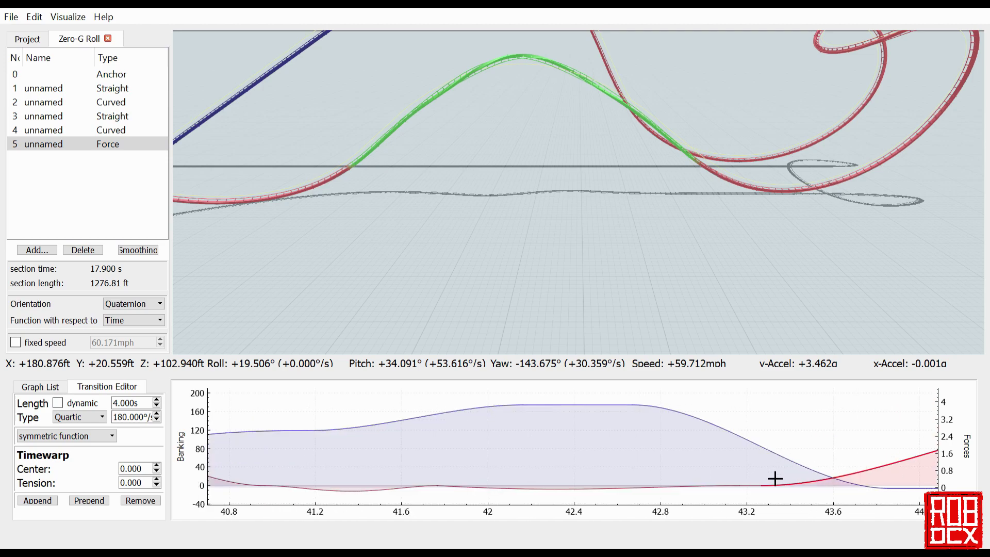
pyautogui.click(753, 496)
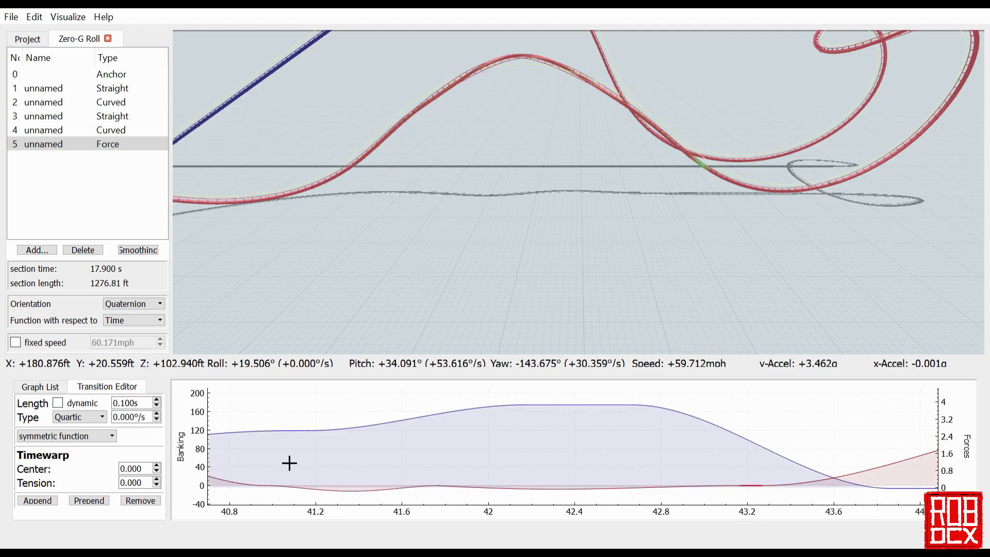
pyautogui.click(144, 501)
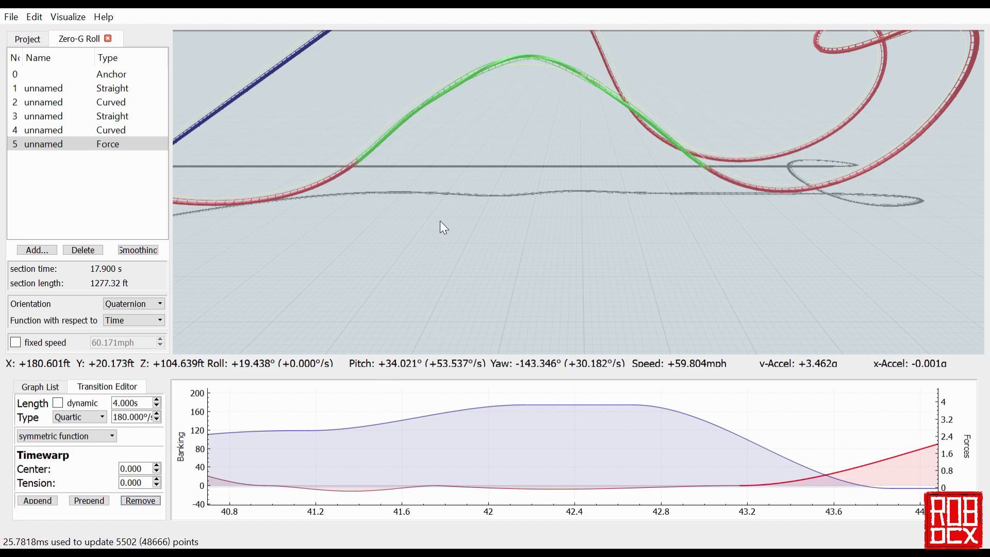
# Examine the roll's shape and banking from the free camera and from the rider's viewpoint
pyautogui.moveTo(440, 220); pyautogui.dragTo(440, 215, button='right')
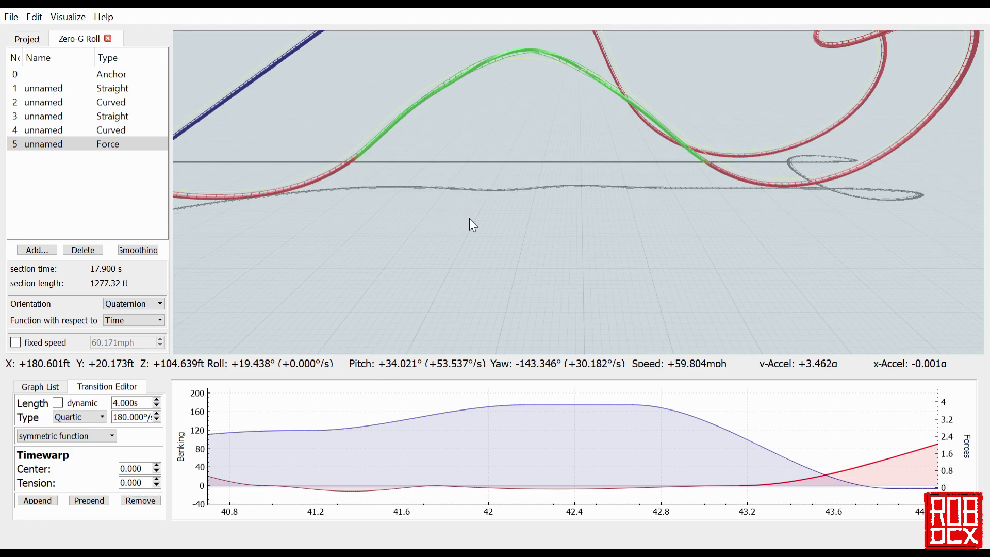
pyautogui.press('r')
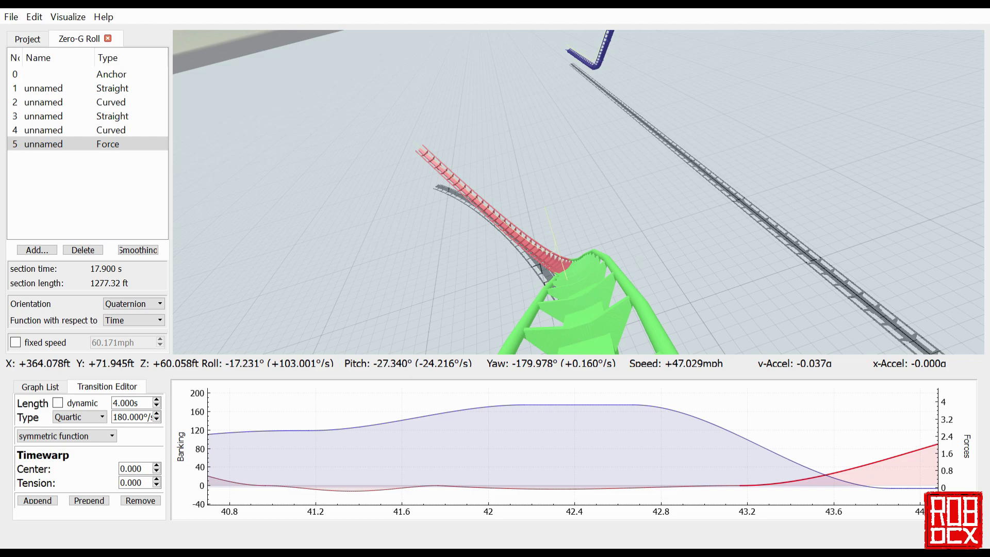
pyautogui.press('r')
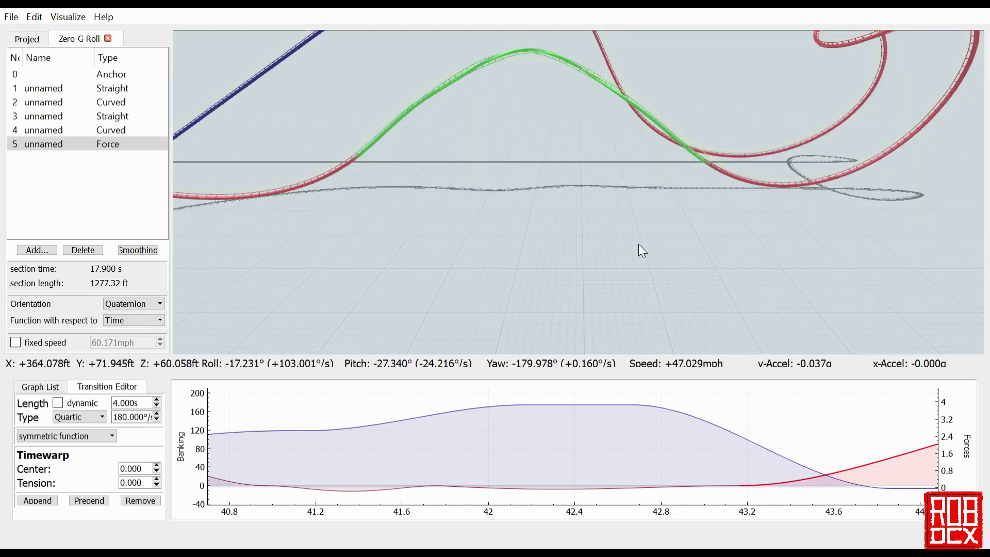
pyautogui.press('r')
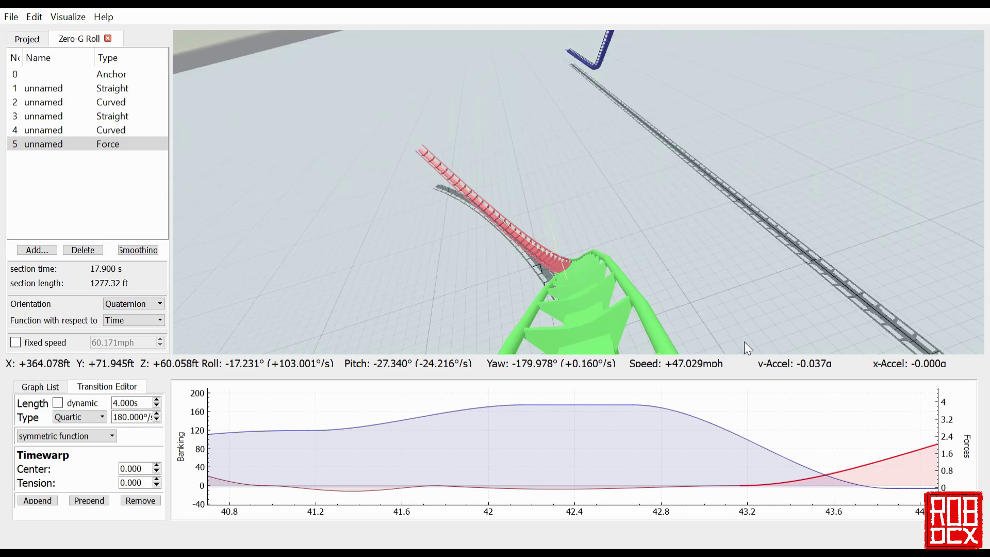
# Fine-tune the 4 s quartic transition's roll-speed change to 169°/s, judging the banking at the roll's exit from the rider's viewpoint
pyautogui.scroll(-5, 859, 466)
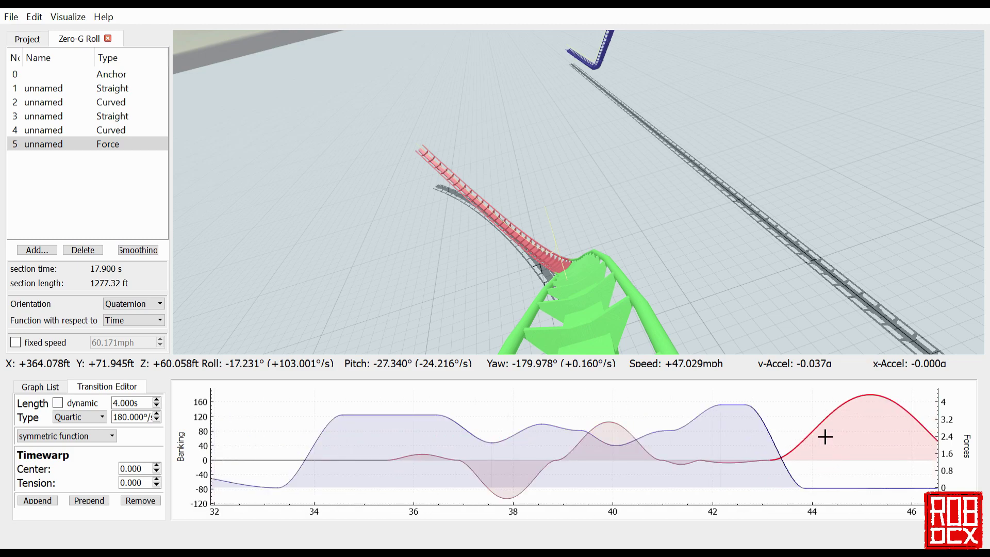
pyautogui.scroll(-9, 150, 422)
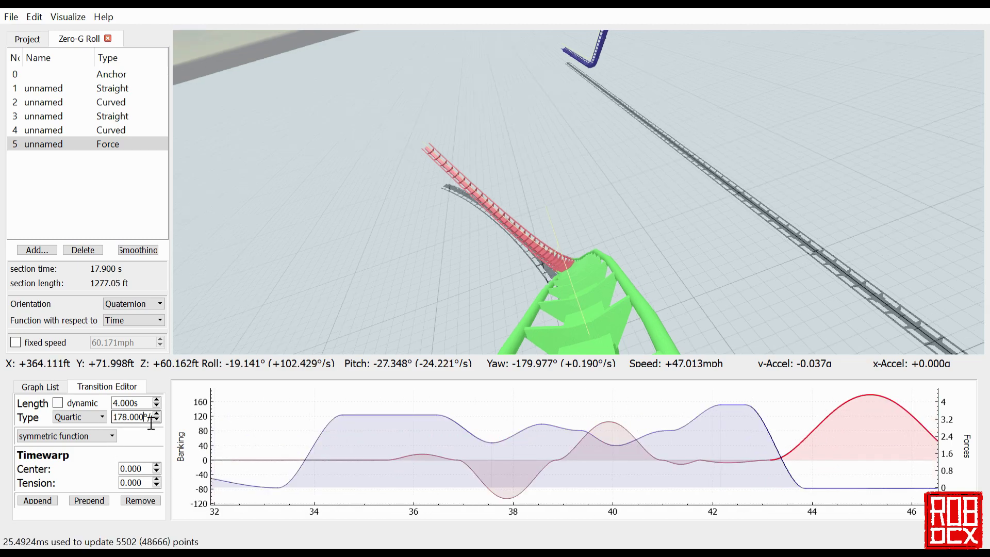
pyautogui.scroll(-2, 151, 423)
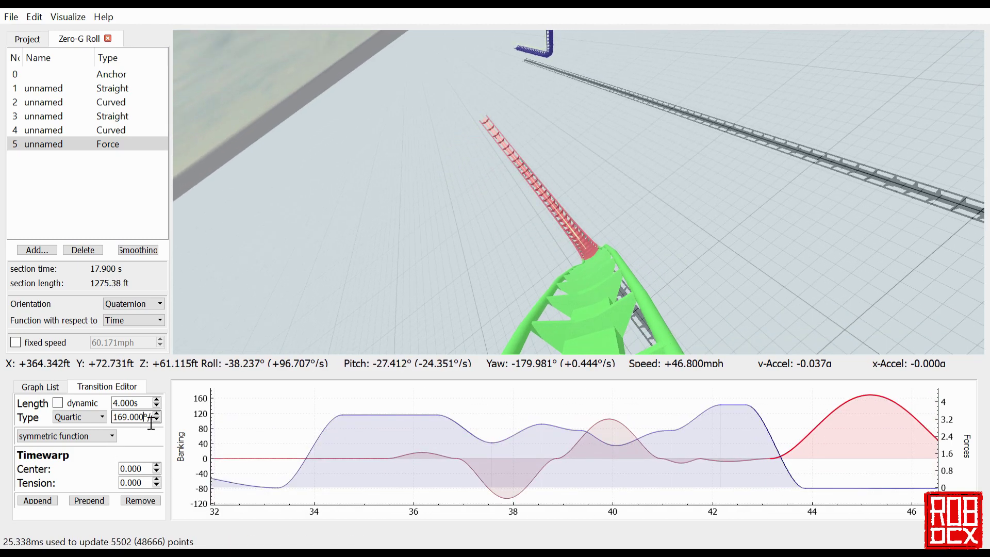
pyautogui.click(283, 241)
pyautogui.moveTo(283, 242); pyautogui.dragTo(200, 242)
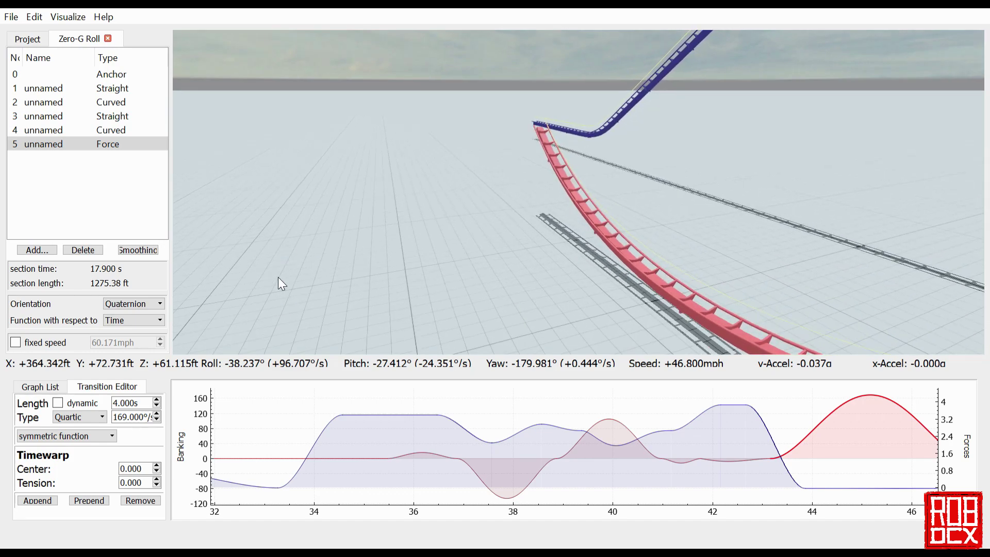
pyautogui.scroll(-1, 147, 416)
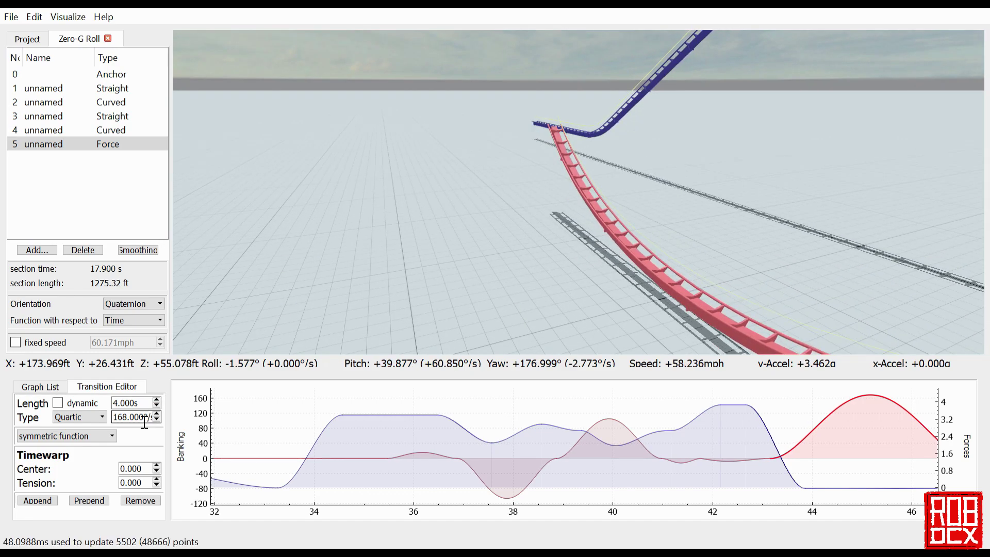
pyautogui.scroll(-1, 144, 422)
pyautogui.scroll(2, 144, 422)
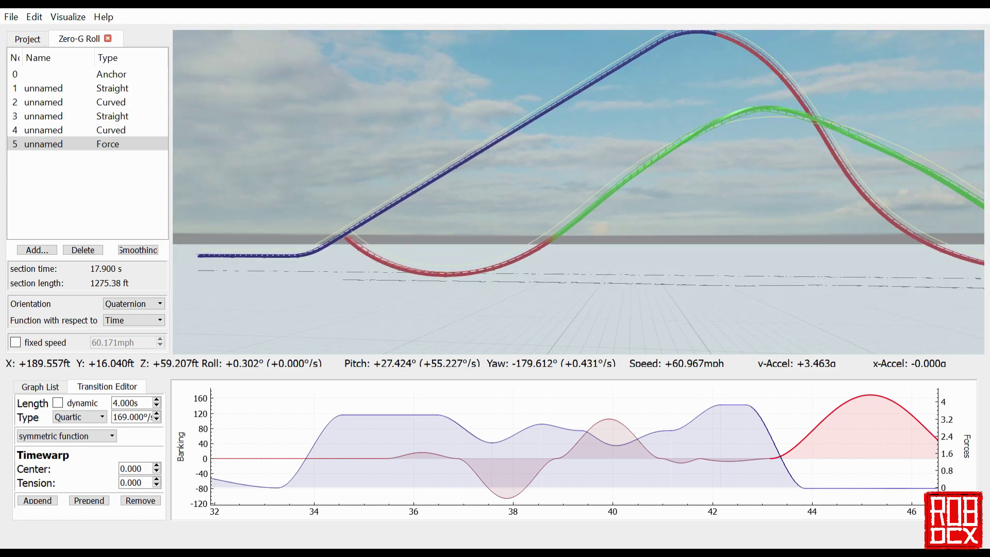
# Review the finished roll from the side, in the full force and roll graph, and from the rider's viewpoint
pyautogui.press('d')
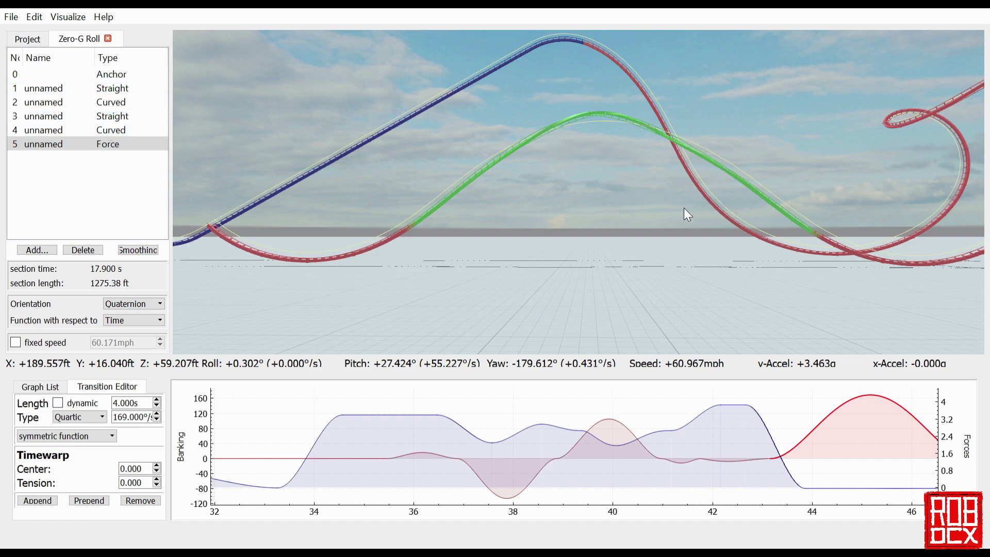
pyautogui.scroll(-5, 773, 462)
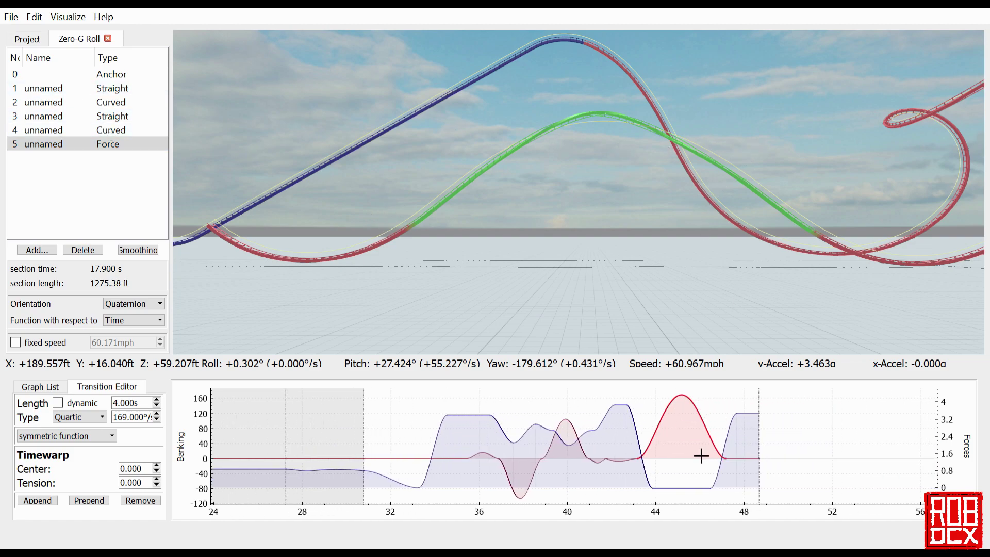
pyautogui.scroll(3, 695, 456)
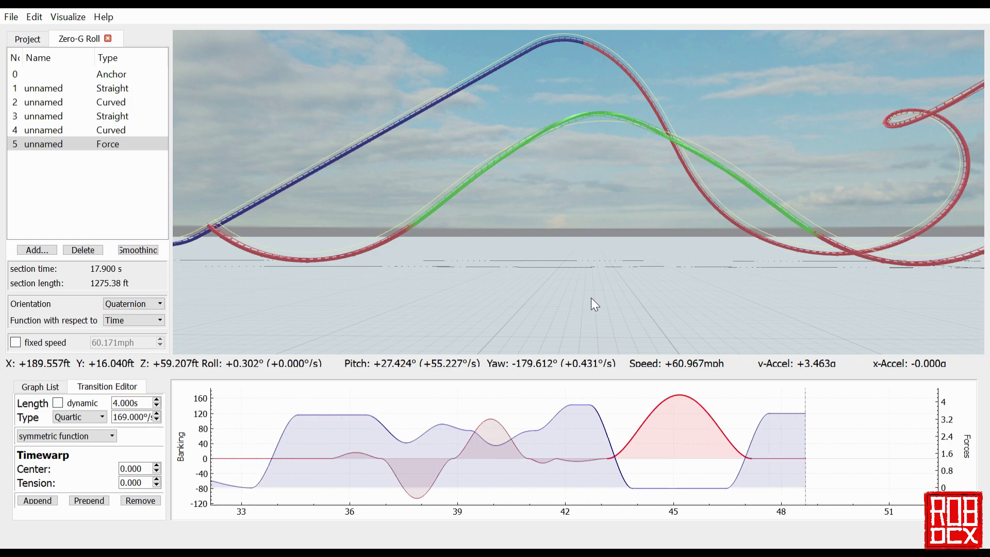
pyautogui.press('r')
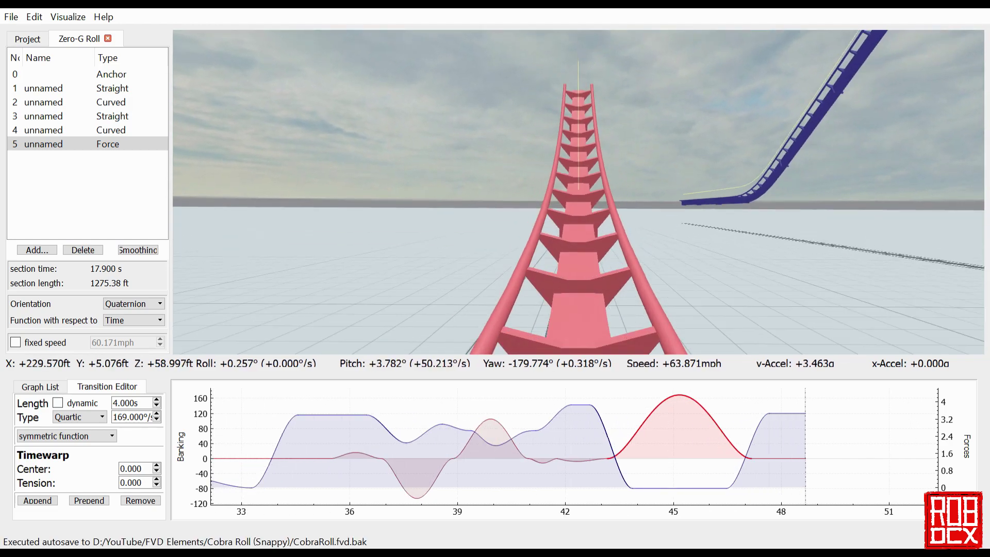